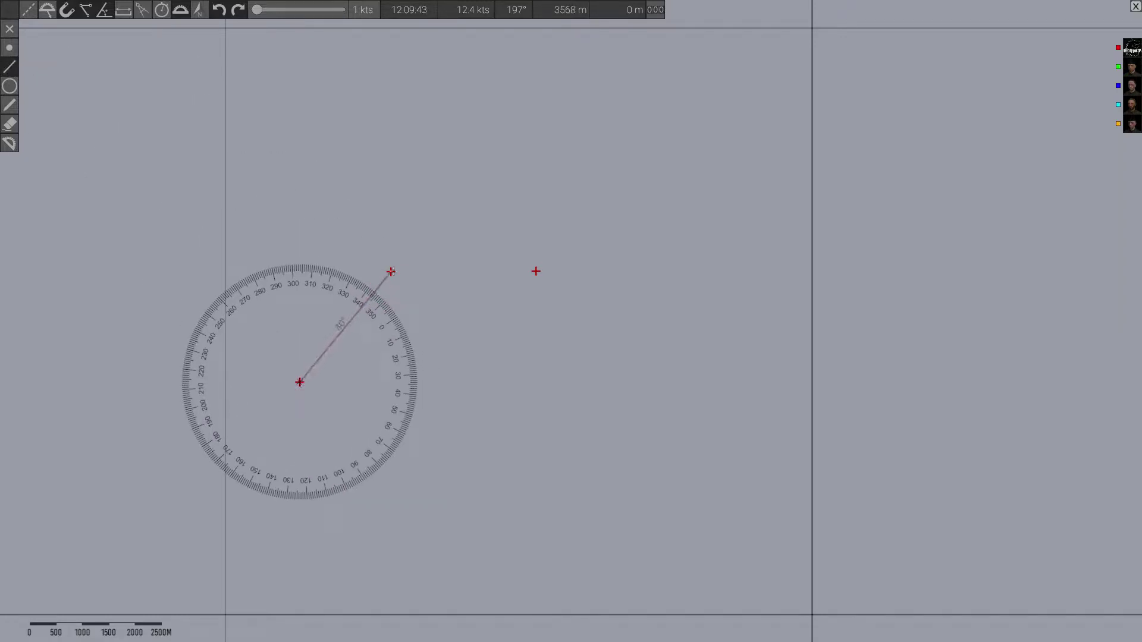
Fix the end of the 40° course line just beyond the middle mark.
{"action": "left_click", "coordinate": [390, 272]}
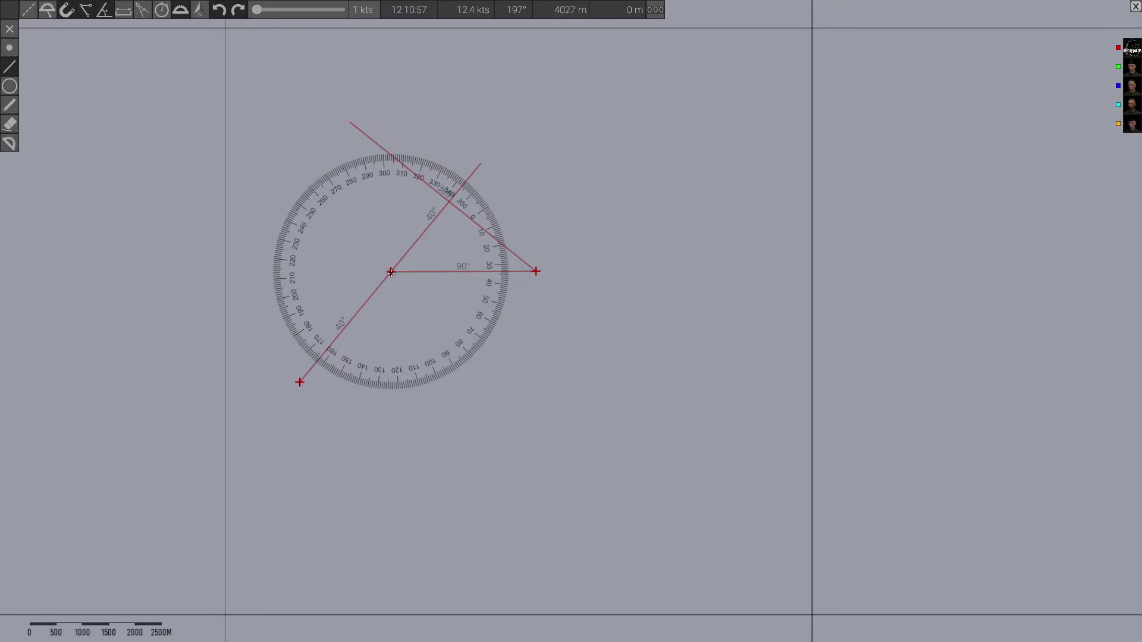
Rotate the protractor about the middle mark until its reference line follows the 40° course.
{"action": "left_click_drag", "start_coordinate": [391, 271], "coordinate": [587, 173]}
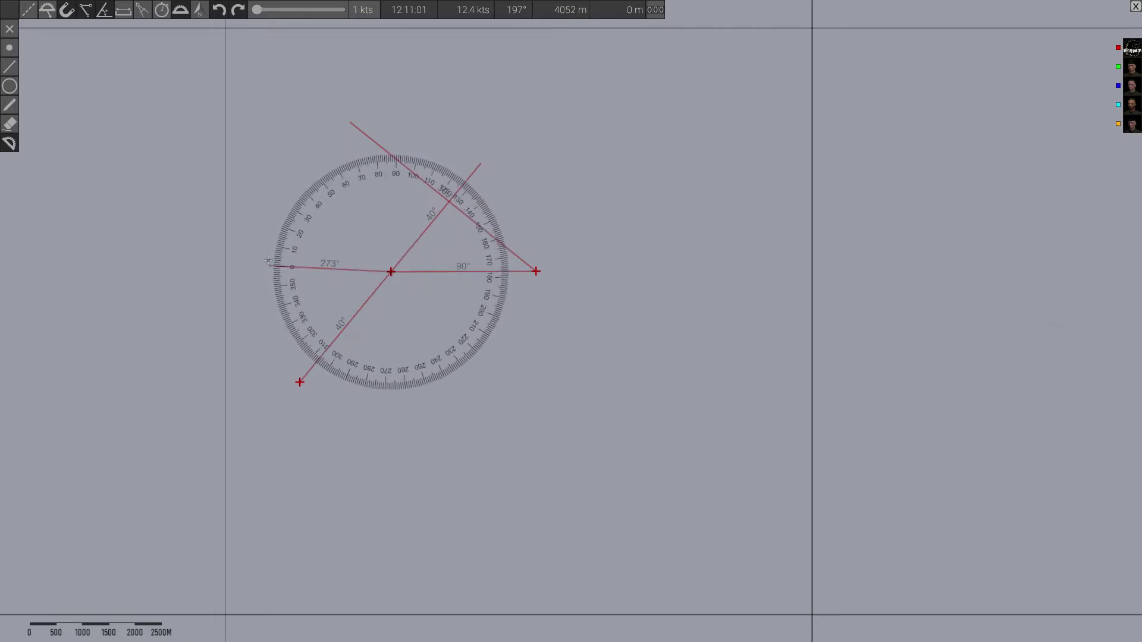
{"action": "mouse_move", "coordinate": [587, 173]}
{"action": "left_mouse_down"}
{"action": "mouse_move", "coordinate": [409, 386]}
{"action": "mouse_move", "coordinate": [530, 339]}
{"action": "mouse_move", "coordinate": [539, 213]}
{"action": "mouse_move", "coordinate": [498, 133]}
{"action": "left_mouse_up"}
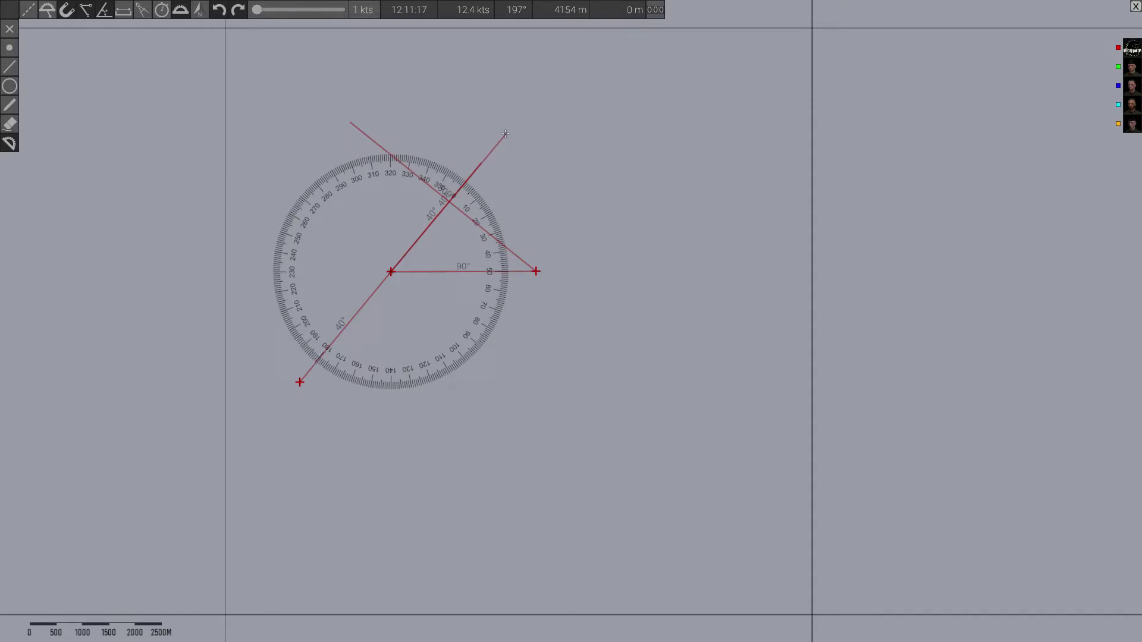
Release the protractor with its zero mark fixed along the 40° course line.
{"action": "left_click_drag", "start_coordinate": [505, 134], "coordinate": [505, 134]}
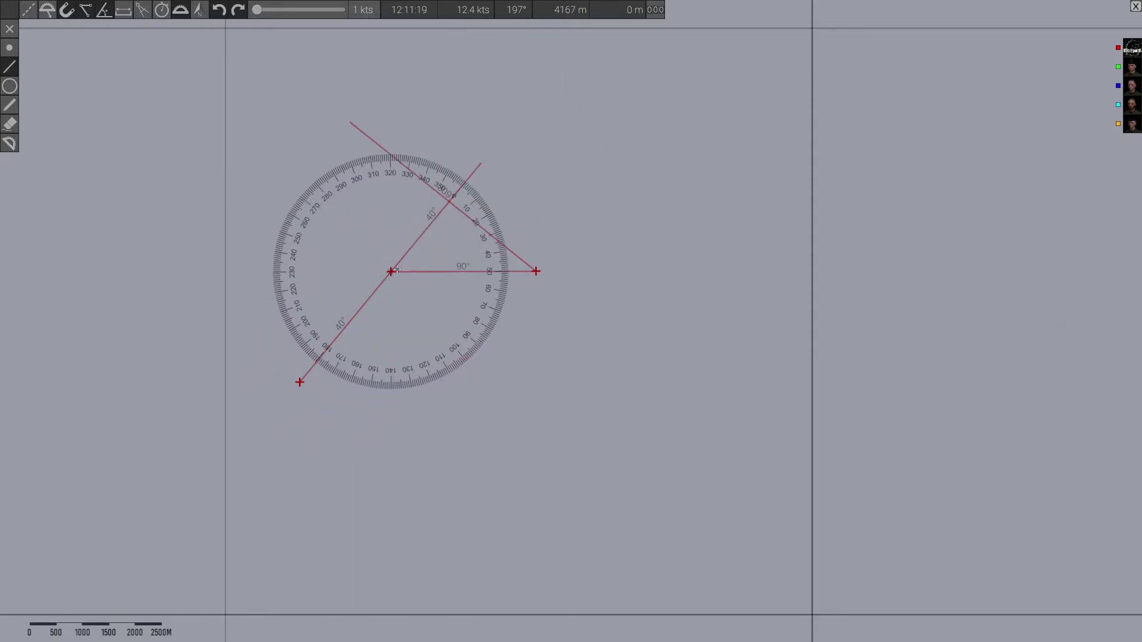